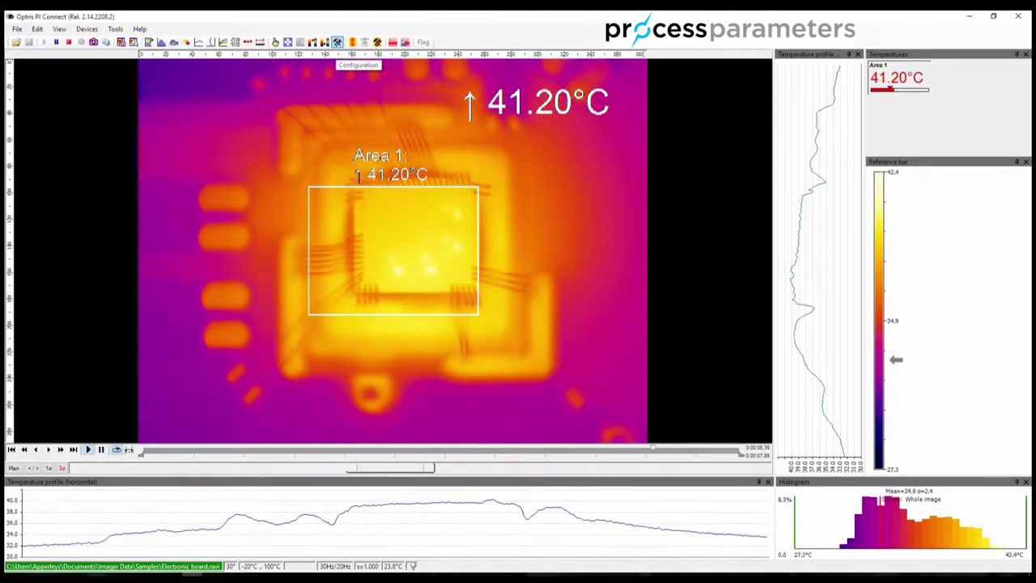
- Open the Configuration dialog on its Temp. profiles tab
{"action": "left_click", "coordinate": [338, 43]}
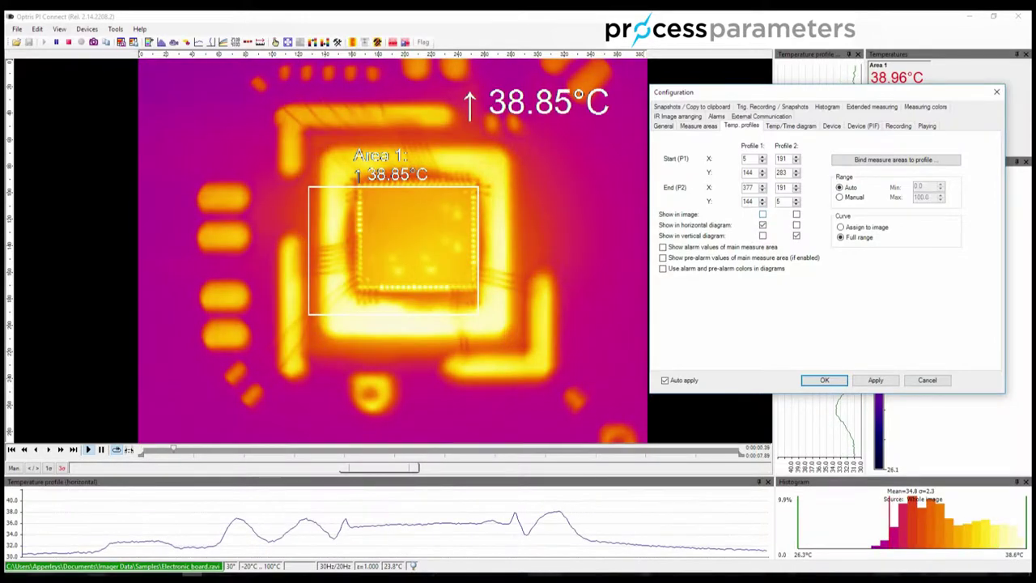
- Tick 'Show in image' for Profile 1 and Profile 2, then confirm with OK
{"action": "left_click", "coordinate": [763, 214]}
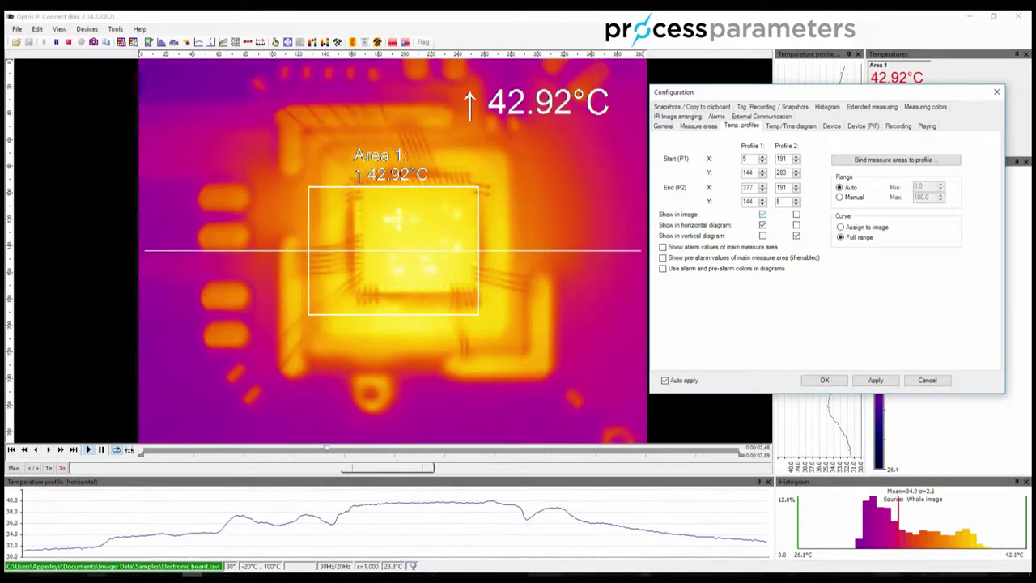
{"action": "left_click", "coordinate": [796, 214]}
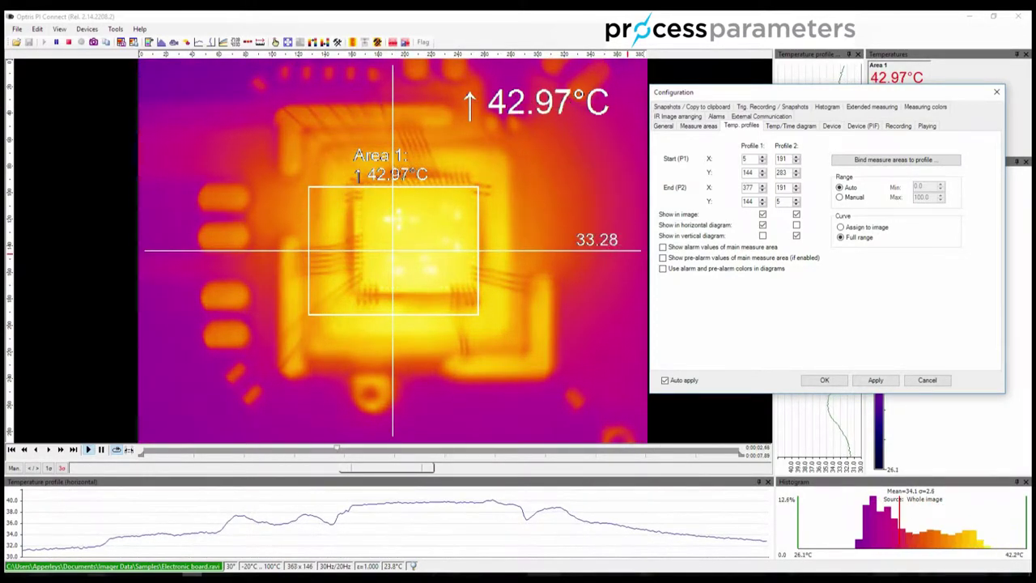
{"action": "left_click", "coordinate": [824, 379]}
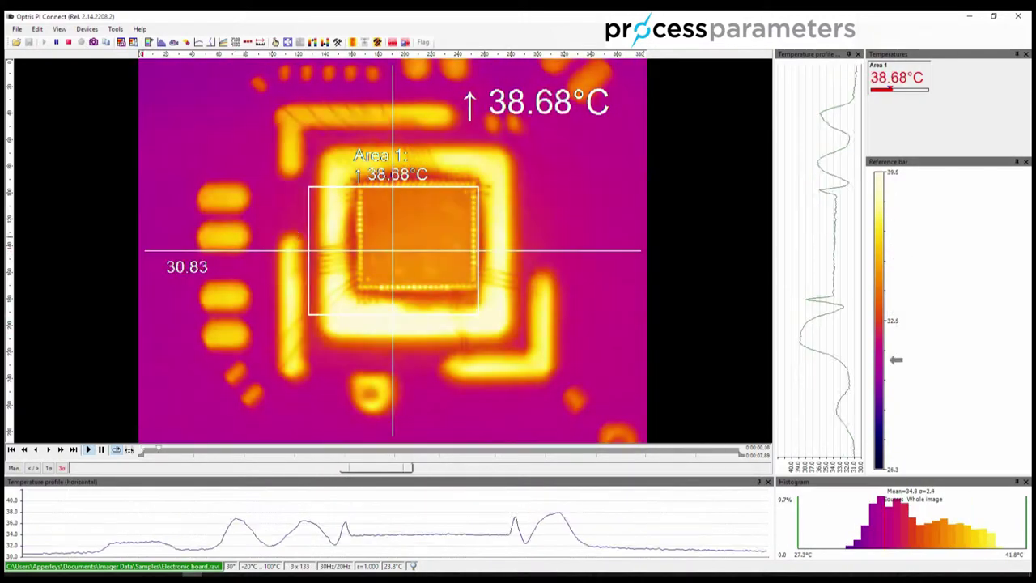
- Shorten the horizontal profile under the chip; make the vertical one diagonal (X 74/Y 261 to X 288/Y 33)
{"action": "left_click_drag", "start_coordinate": [145, 250], "coordinate": [255, 293]}
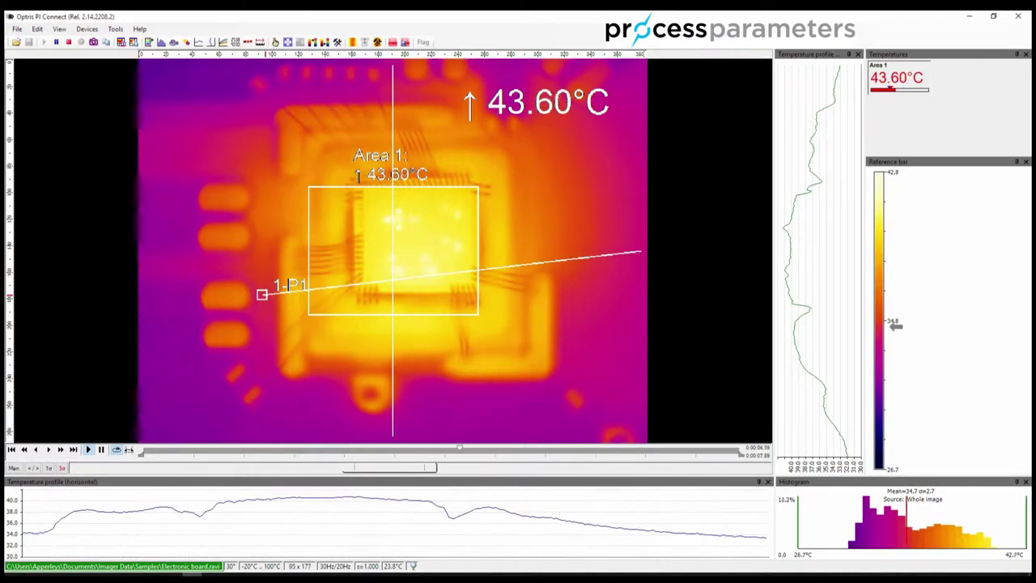
{"action": "left_click_drag", "start_coordinate": [639, 252], "coordinate": [579, 292]}
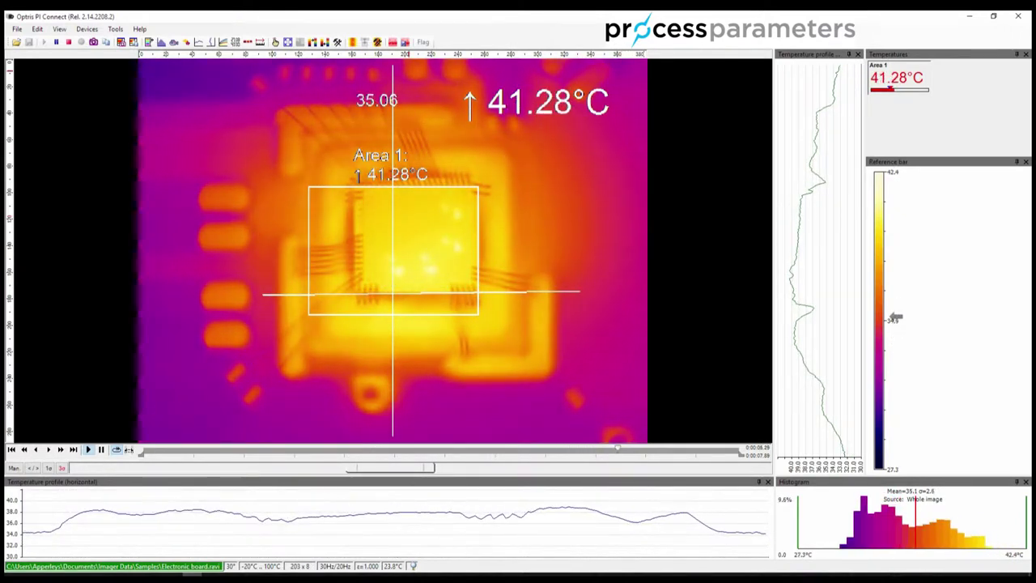
{"action": "left_click_drag", "start_coordinate": [393, 64], "coordinate": [518, 109]}
{"action": "left_click_drag", "start_coordinate": [394, 437], "coordinate": [237, 406]}
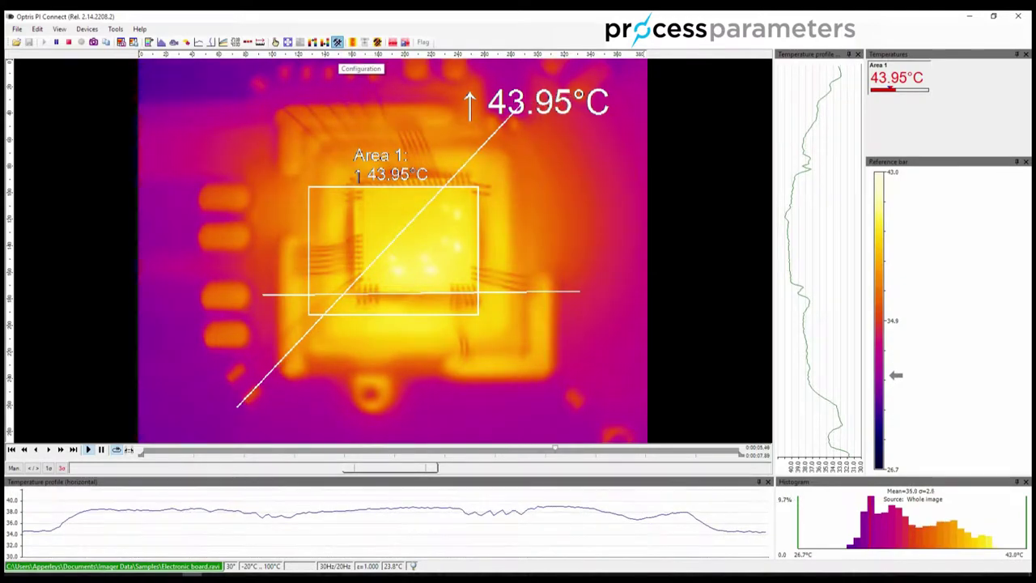
{"action": "left_click", "coordinate": [338, 42]}
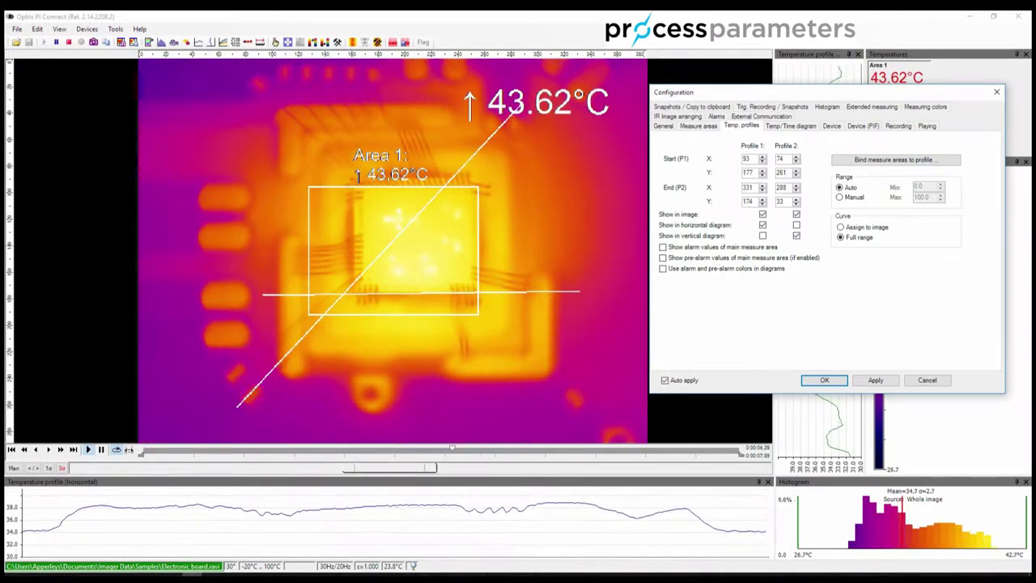
- Set Profile 1's start point to X 100, Y 185
{"action": "left_click", "coordinate": [746, 159]}
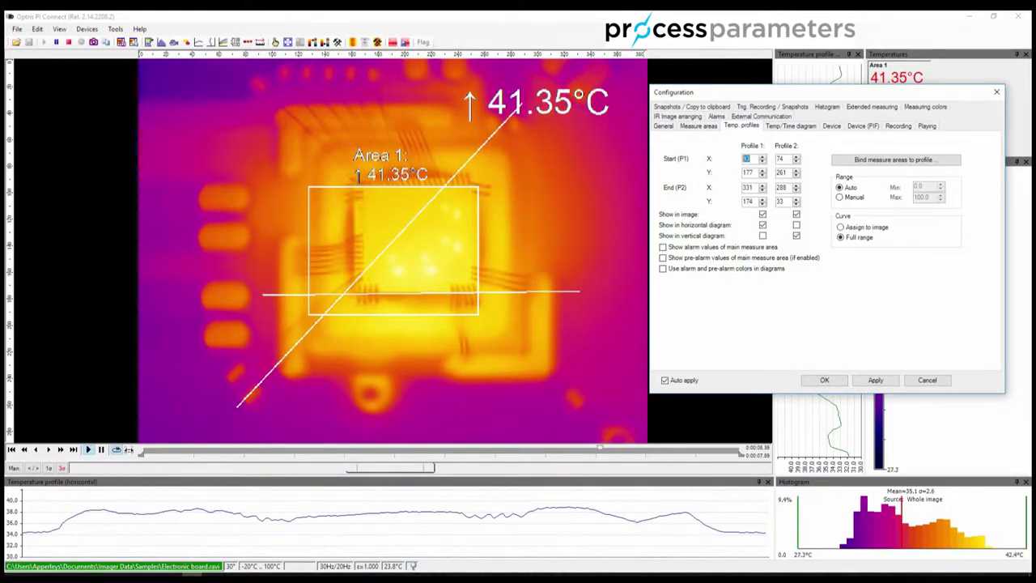
{"action": "type", "text": "100"}
{"action": "key", "text": "Tab"}
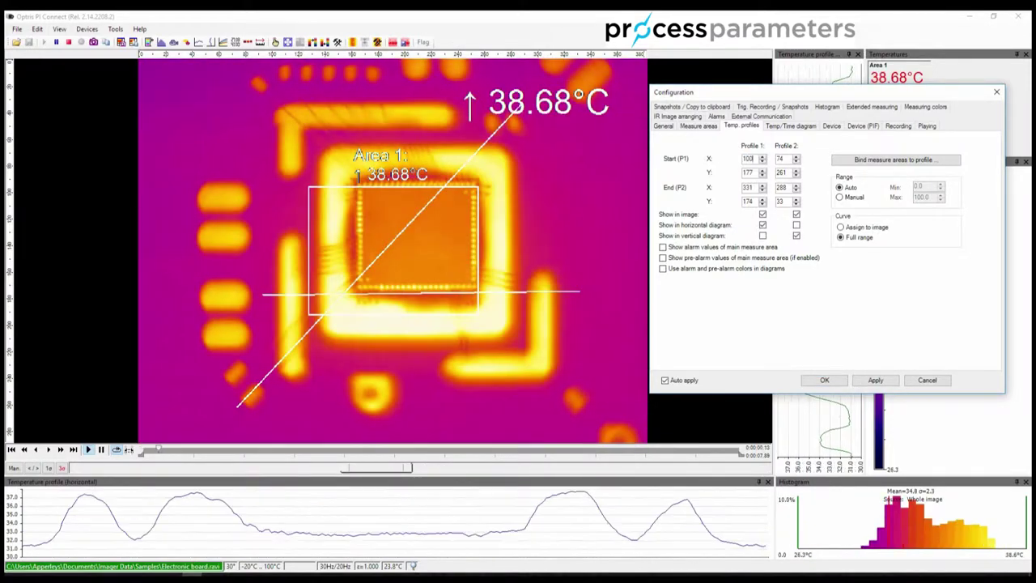
{"action": "type", "text": "1"}
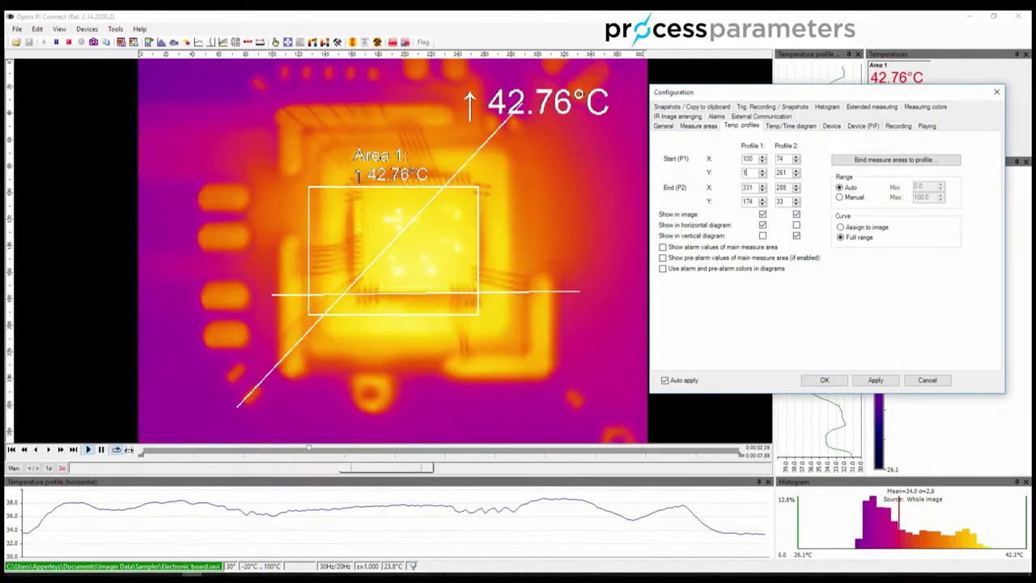
{"action": "type", "text": "85"}
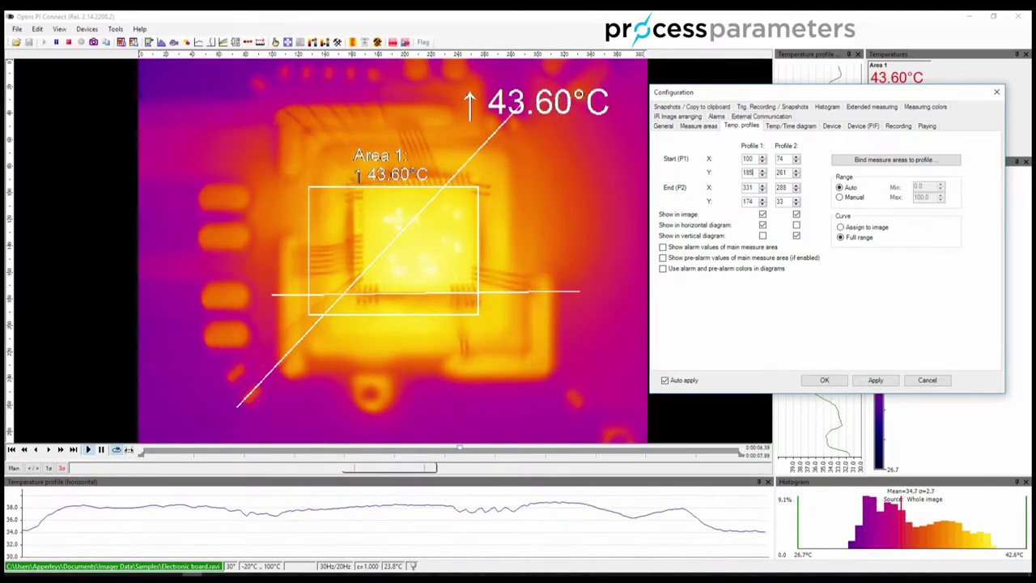
{"action": "key", "text": "Tab"}
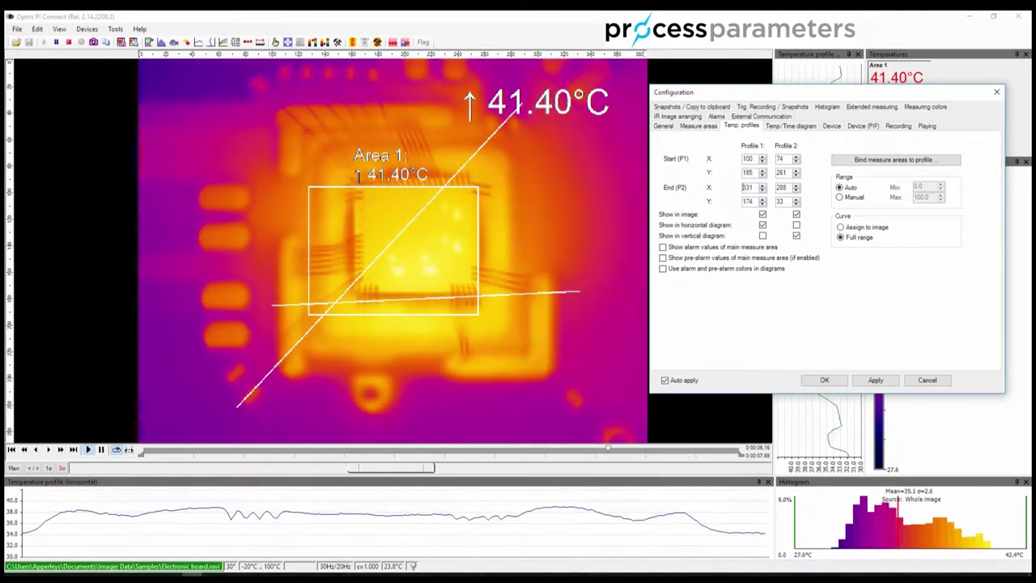
{"action": "key", "text": "Tab"}
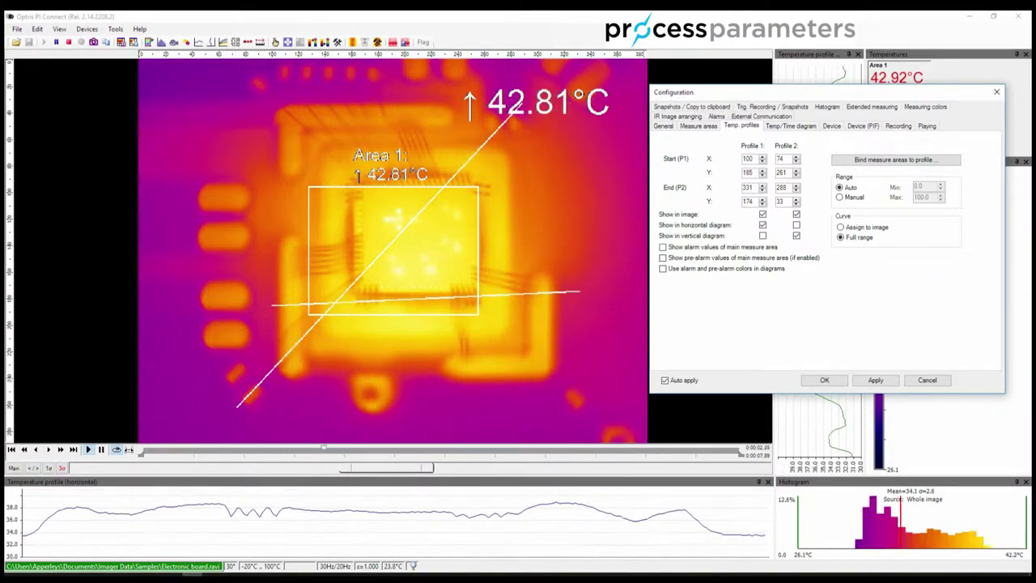
- Select Profile 1's End X value 331 and remove Profile 2 from the horizontal diagram
{"action": "left_click", "coordinate": [748, 187]}
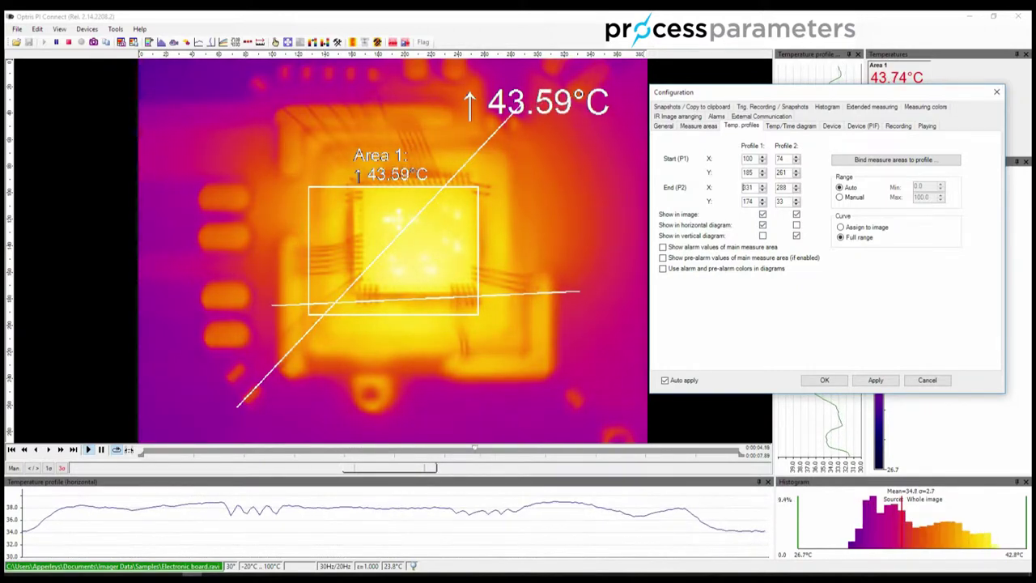
{"action": "double_click", "coordinate": [748, 187]}
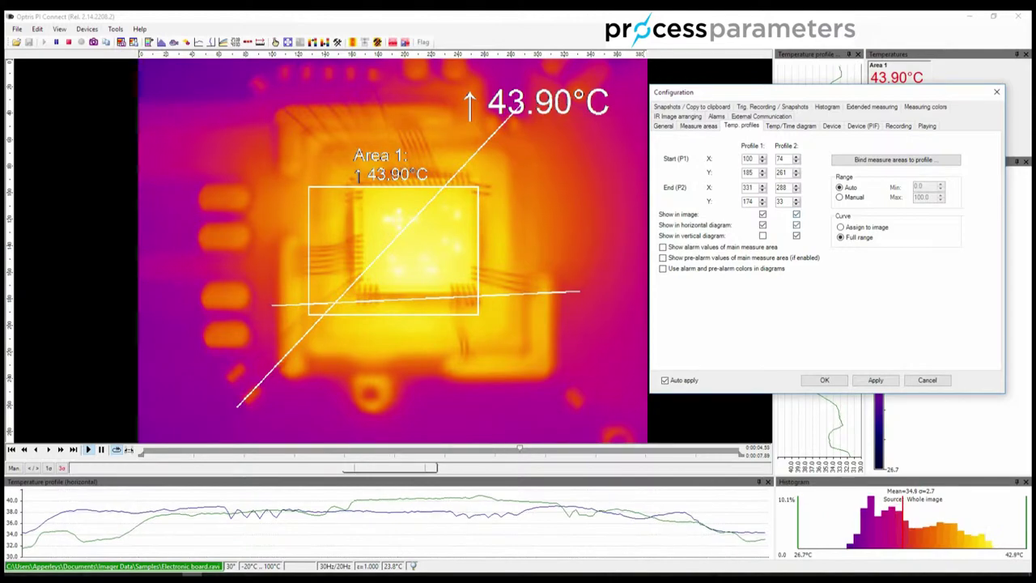
{"action": "left_click", "coordinate": [797, 224]}
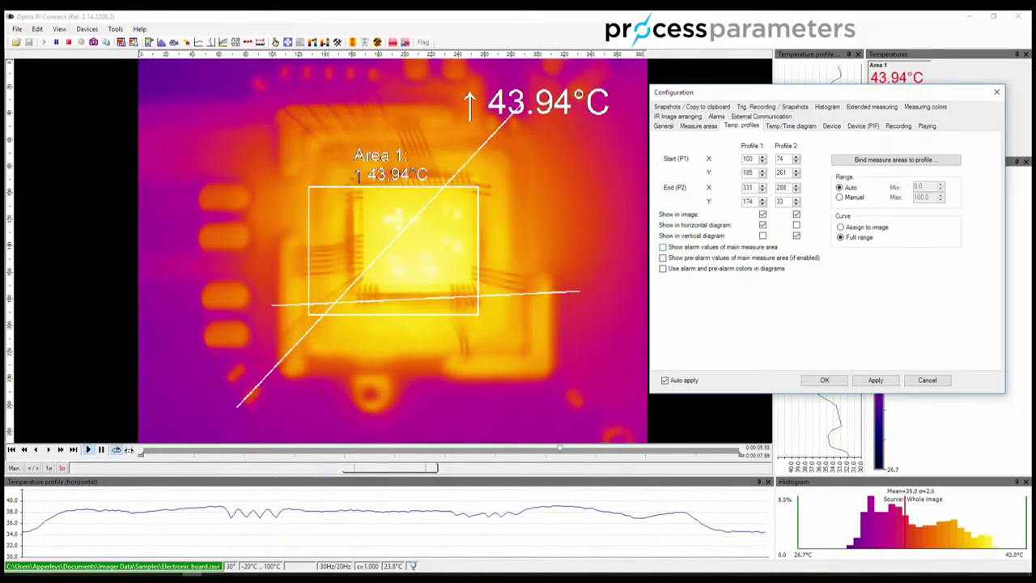
{"action": "left_click", "coordinate": [717, 115]}
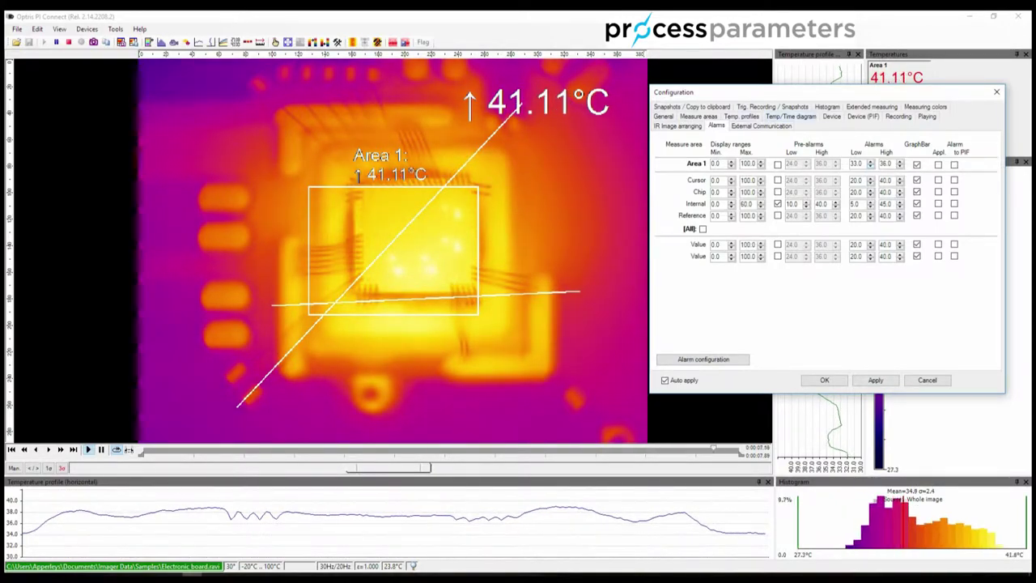
{"action": "left_click", "coordinate": [741, 115]}
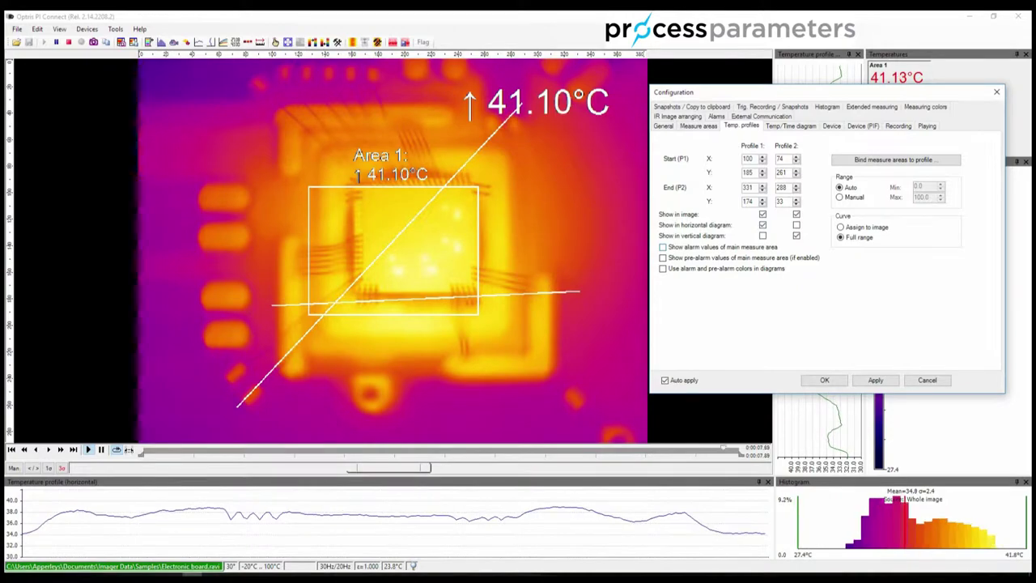
- Tick 'Show alarm values of main measure area' for the profile diagrams
{"action": "left_click", "coordinate": [662, 246]}
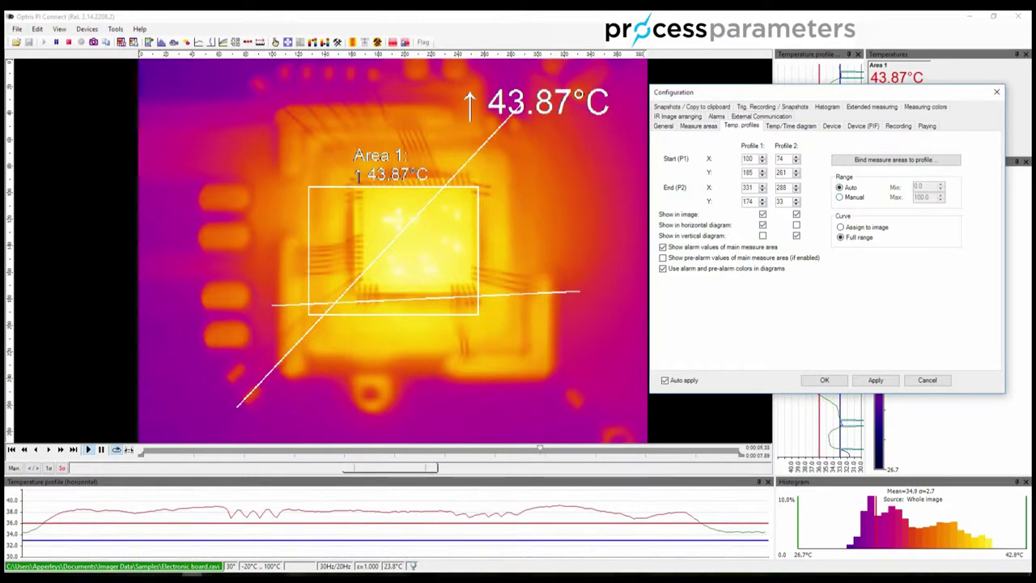
- Set the profile range to Manual with Min 30.0 and Max 40.0
{"action": "left_click", "coordinate": [840, 197]}
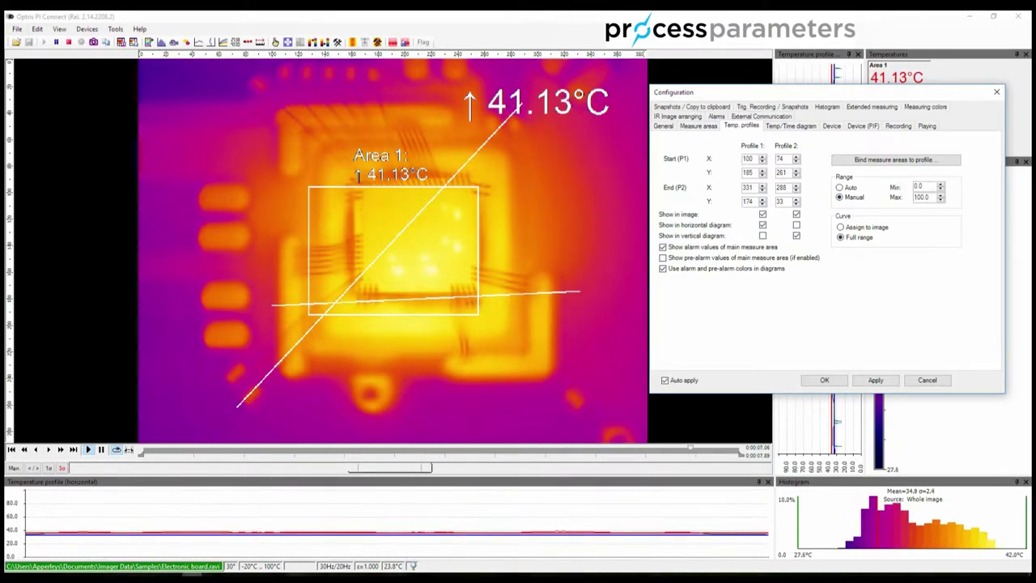
{"action": "key", "text": "Tab"}
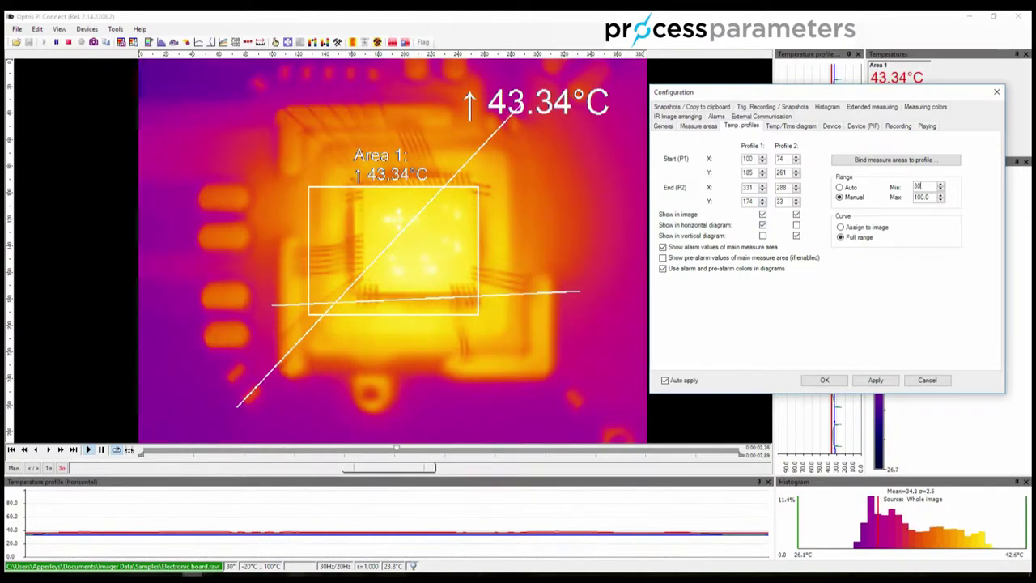
{"action": "key", "text": "Tab"}
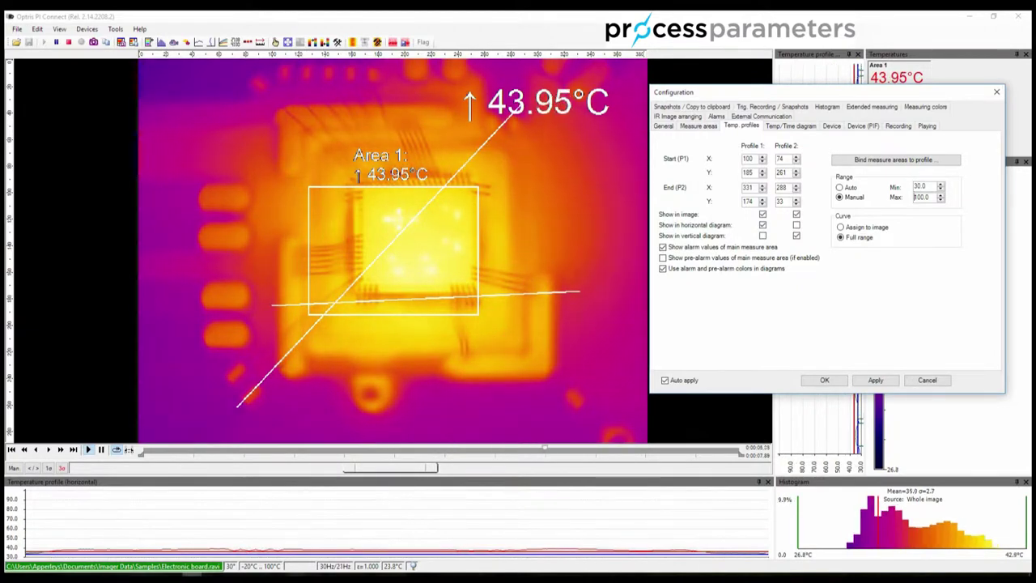
{"action": "type", "text": "40"}
{"action": "key", "text": "Tab"}
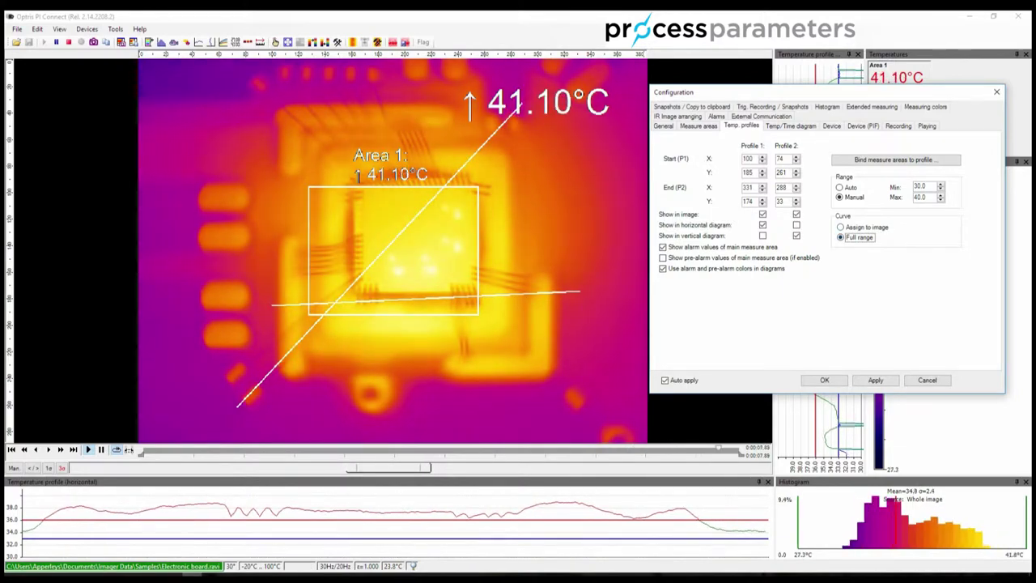
{"action": "key", "text": "Up"}
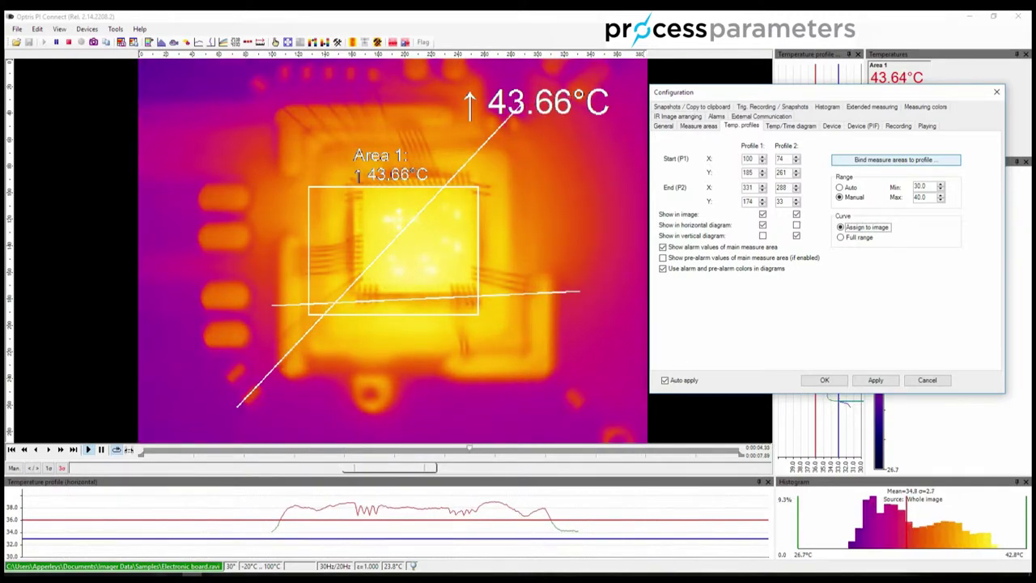
- Launch the 'Bind measure areas to profile' wizard
{"action": "left_click", "coordinate": [896, 160]}
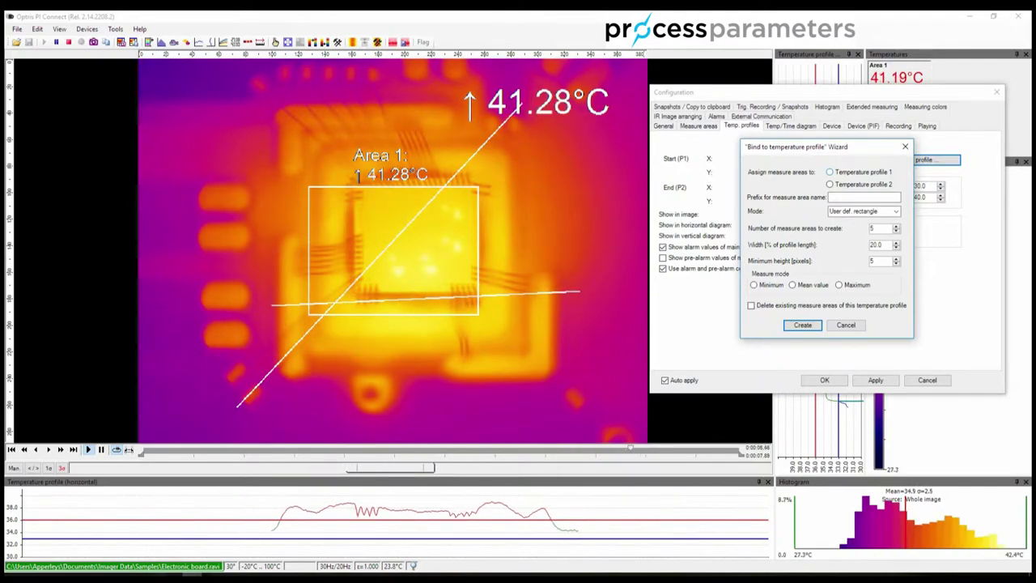
- Bind the areas to Temperature profile 1 using Measure point (3x3) mode
{"action": "left_click", "coordinate": [830, 171]}
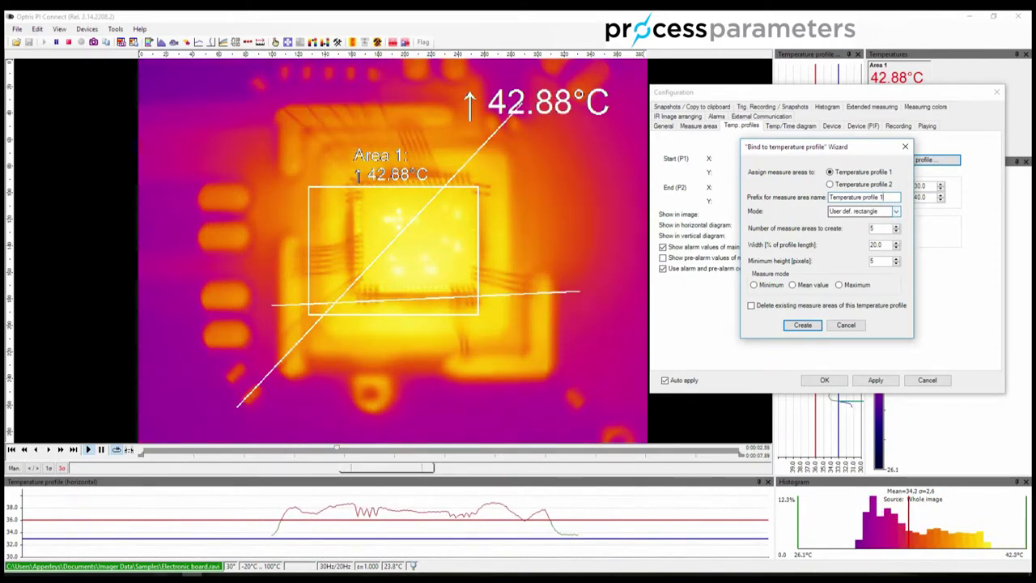
{"action": "left_click", "coordinate": [897, 211]}
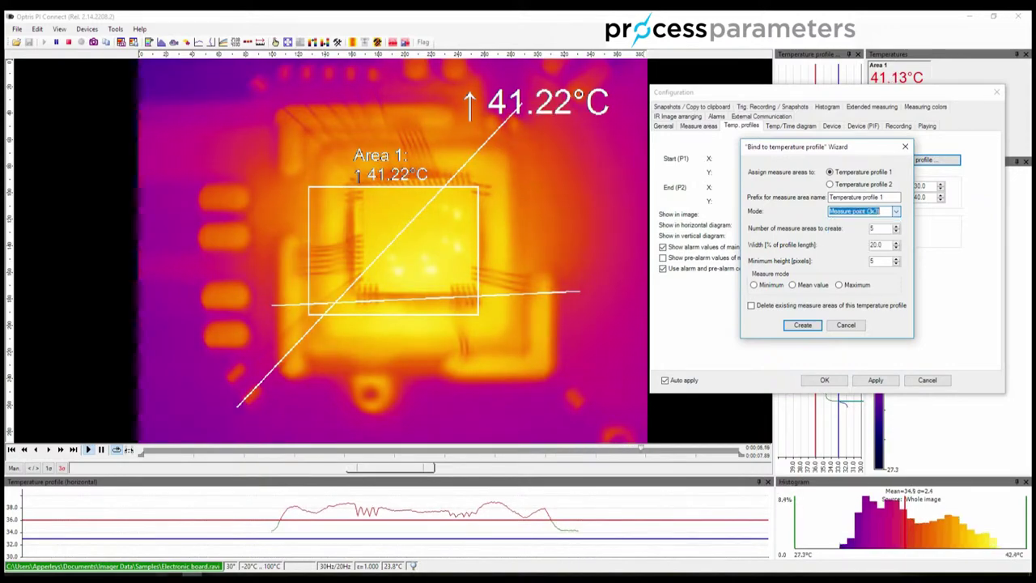
{"action": "left_click", "coordinate": [854, 235]}
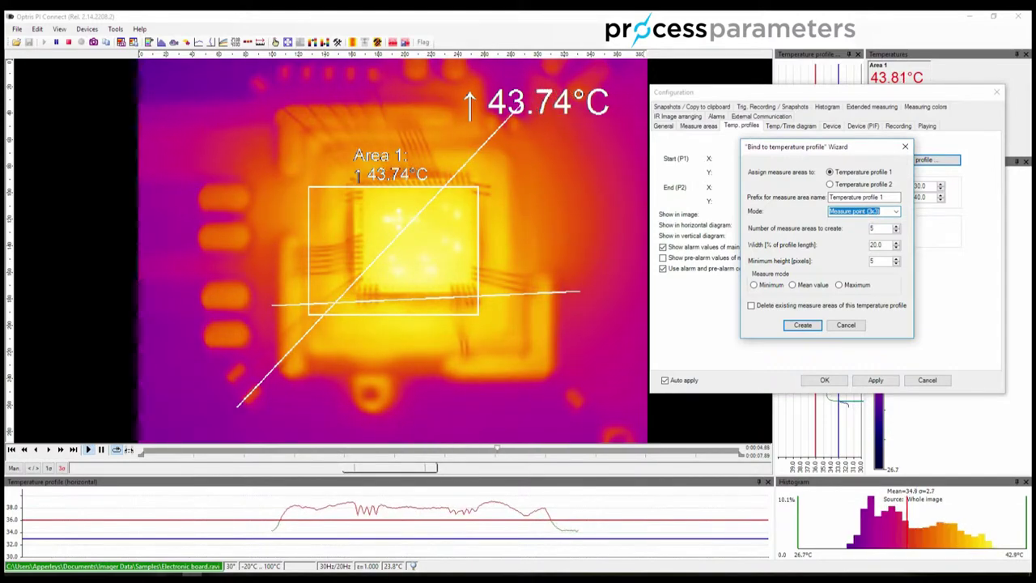
- Create 10 measure points, width 10.0, Measure mode Maximum, along profile 1
{"action": "left_click", "coordinate": [881, 228]}
{"action": "type", "text": "10"}
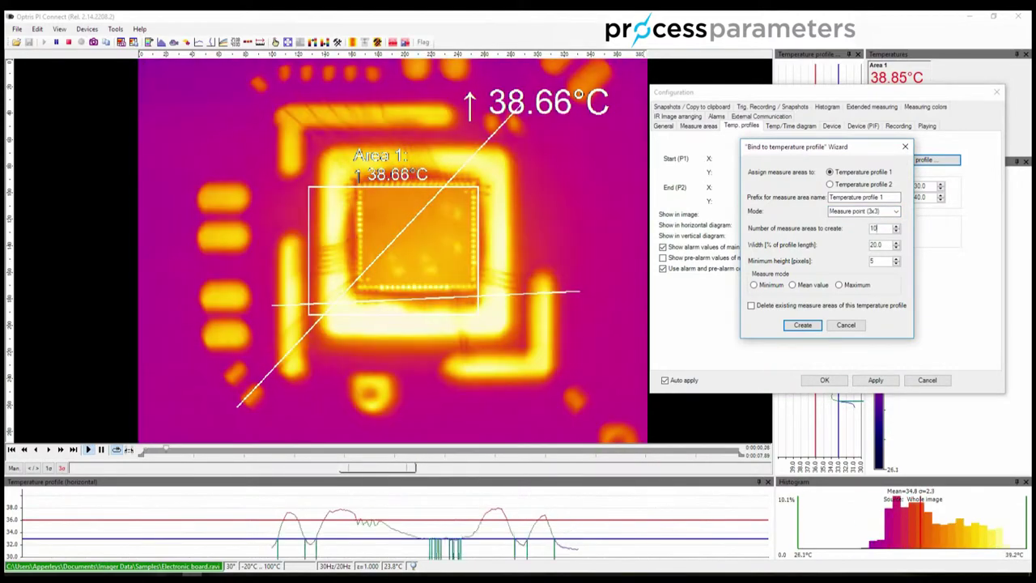
{"action": "key", "text": "Tab"}
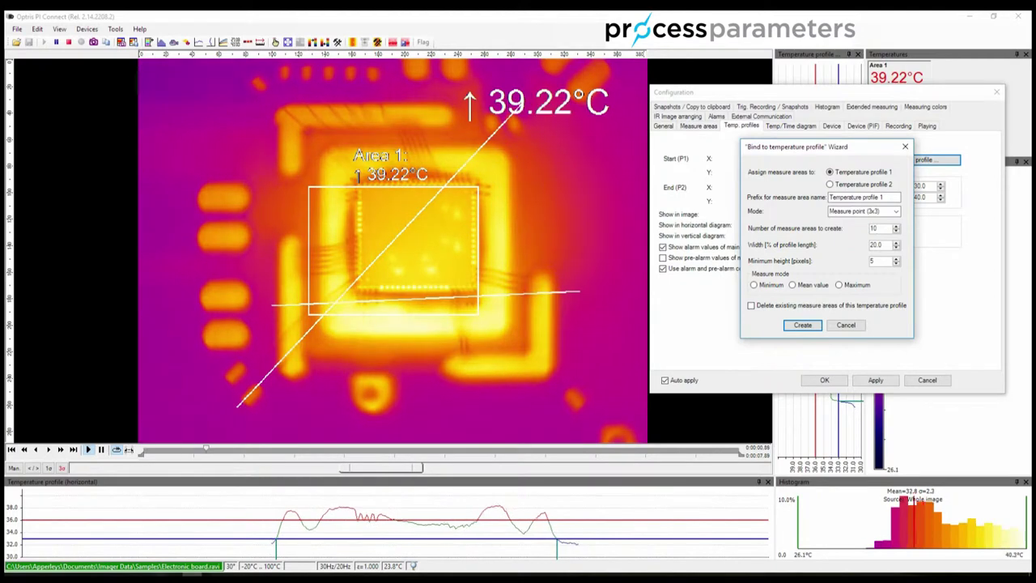
{"action": "type", "text": "10.0"}
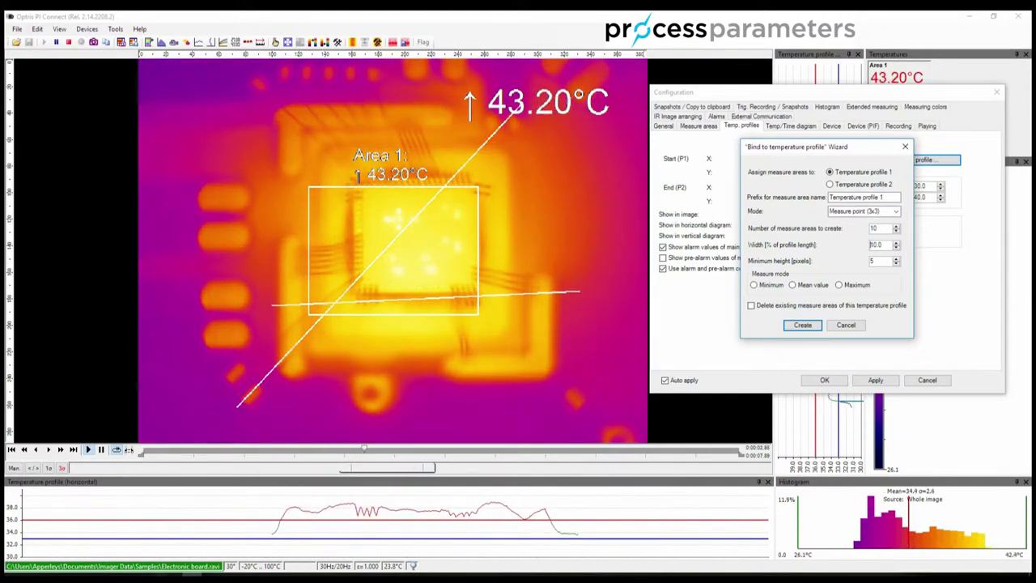
{"action": "left_click", "coordinate": [863, 212]}
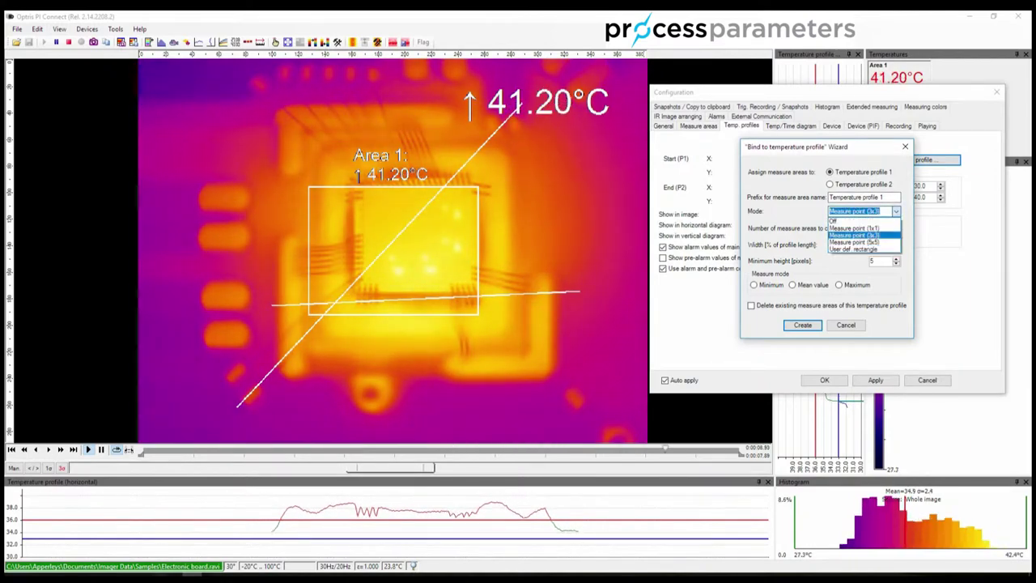
{"action": "key", "text": "Return"}
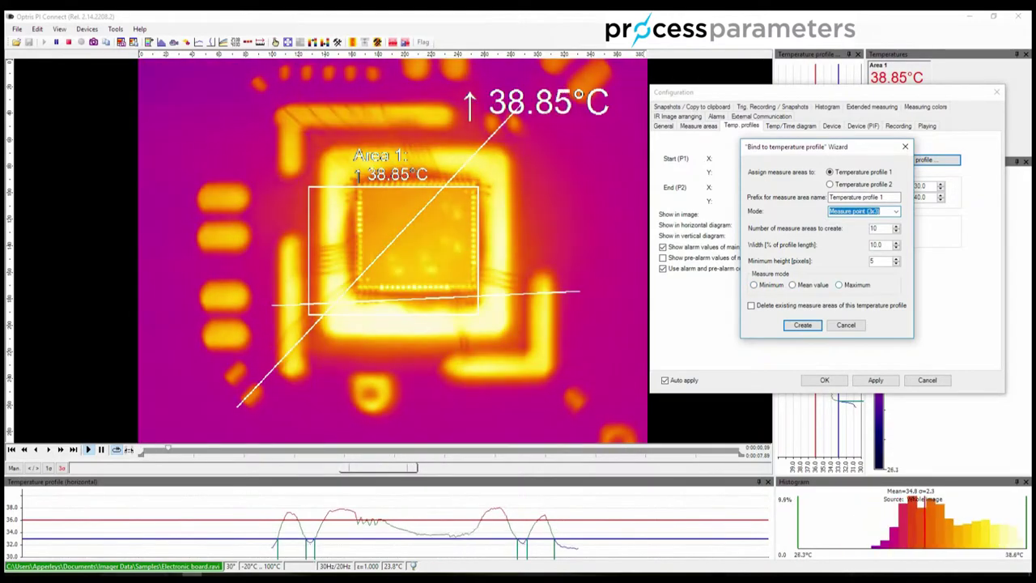
{"action": "left_click", "coordinate": [850, 285]}
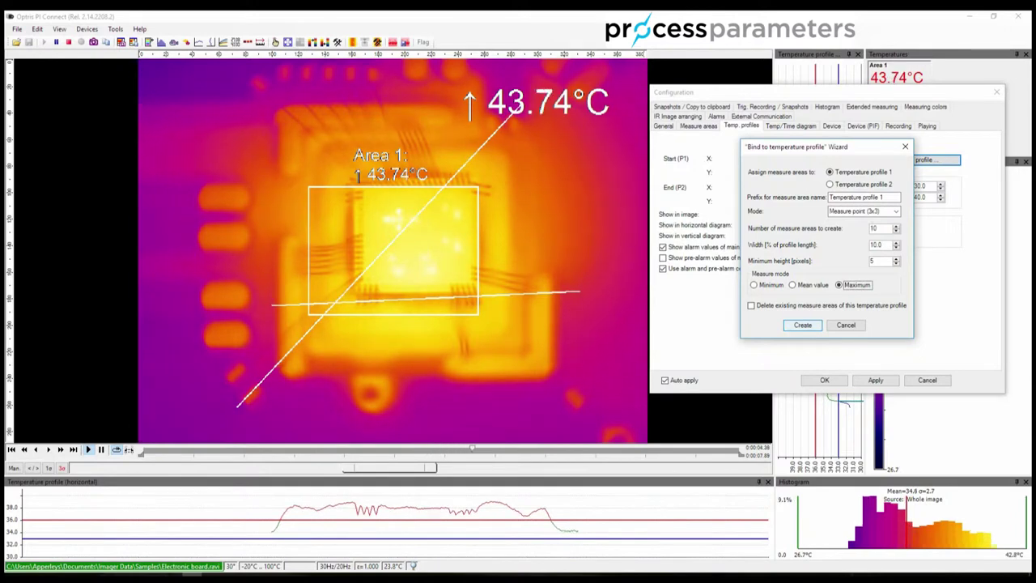
{"action": "left_click", "coordinate": [802, 324]}
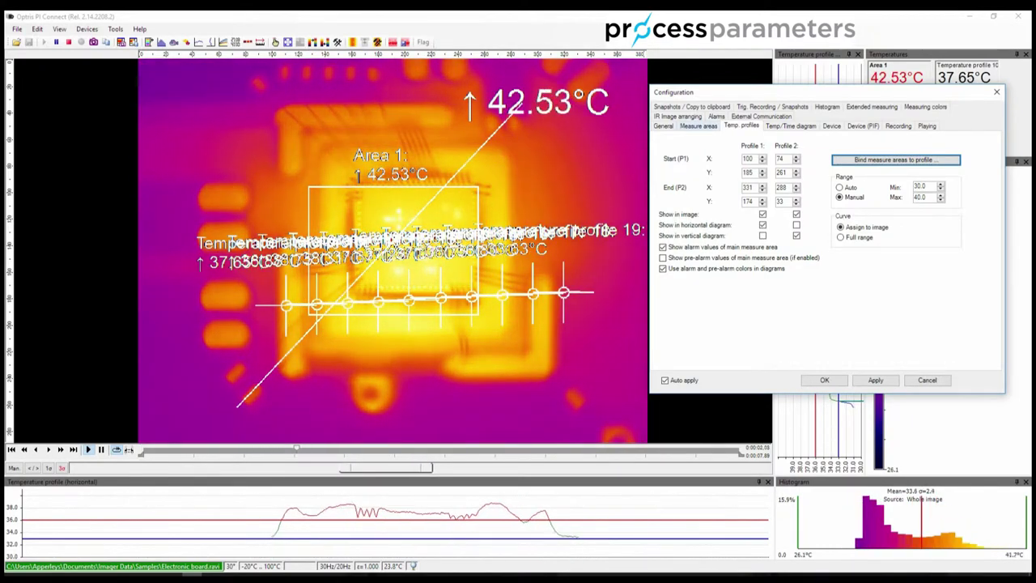
{"action": "key", "text": "ctrl+shift+Tab"}
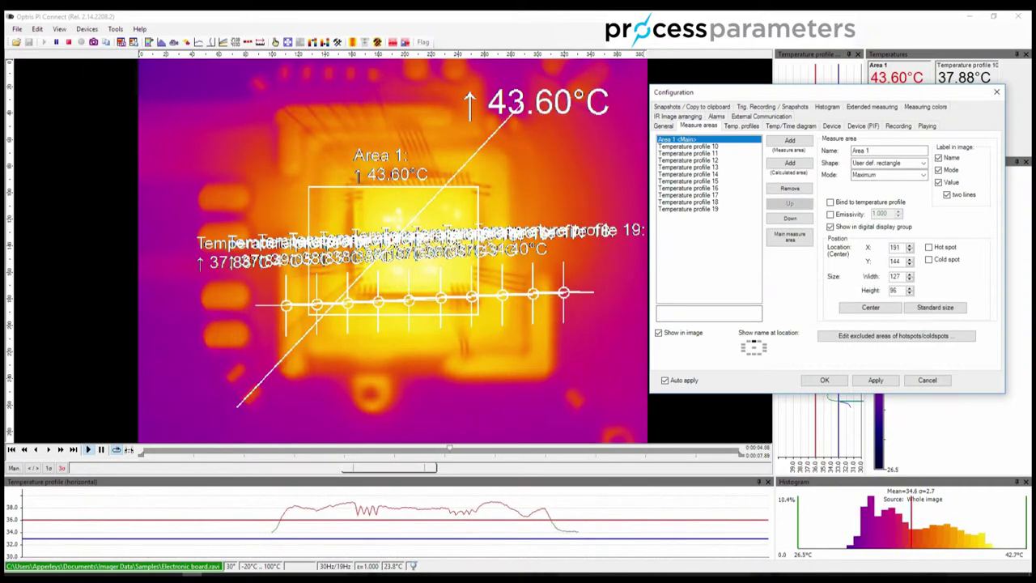